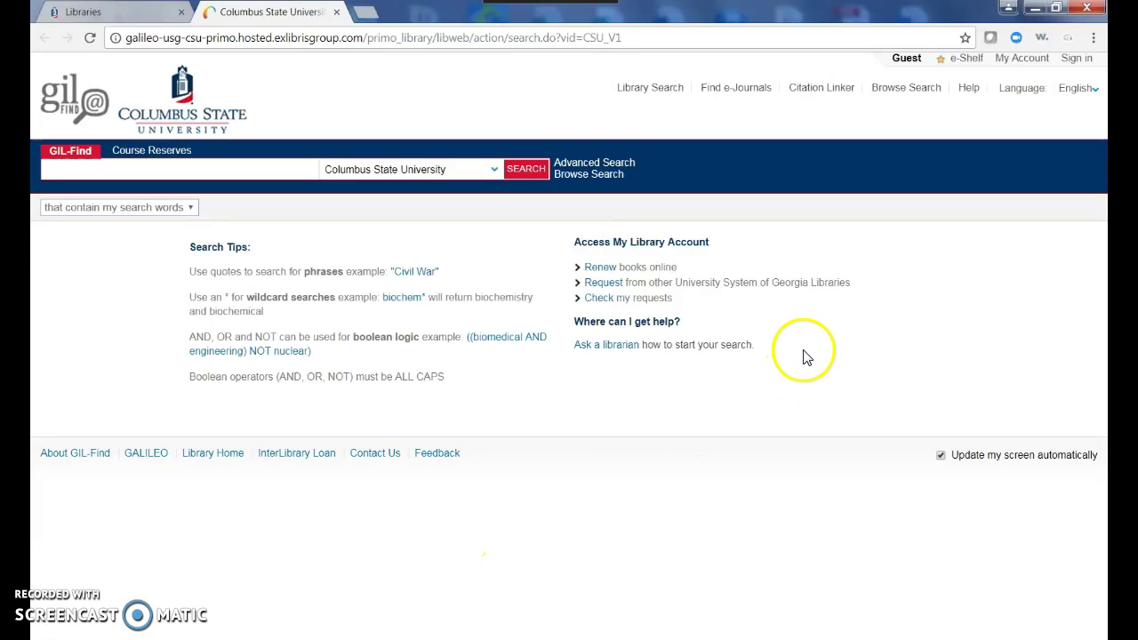
Step: Sign in through the Columbus State Students, Faculty, & Staff login with the OneCSU username and password
{"action": "left_click", "coordinate": [1075, 60]}
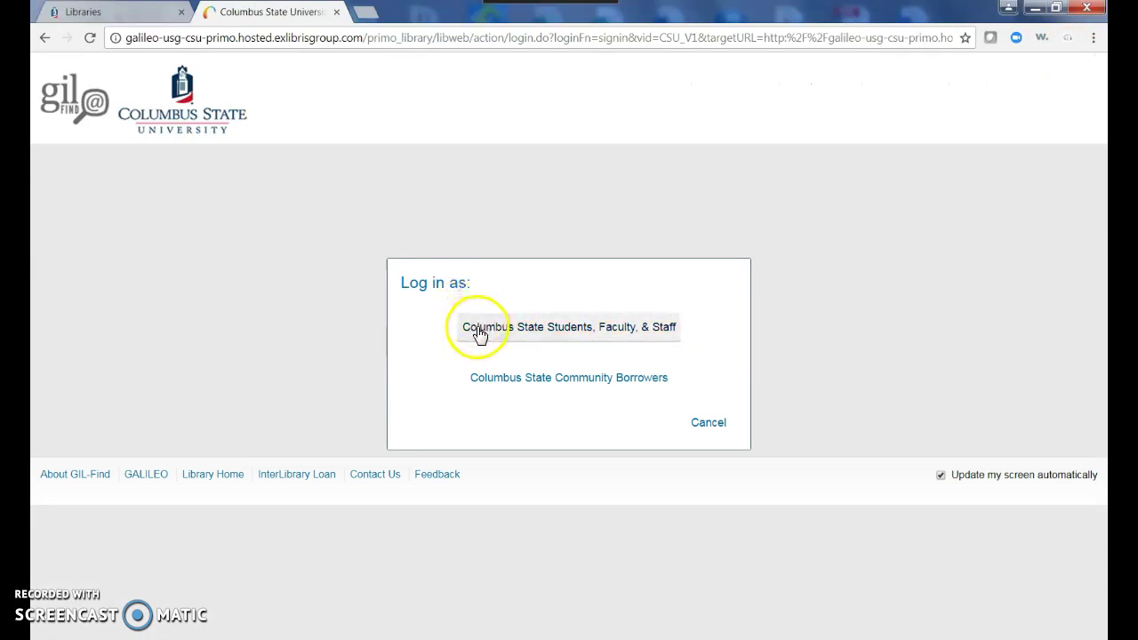
{"action": "left_click", "coordinate": [478, 333]}
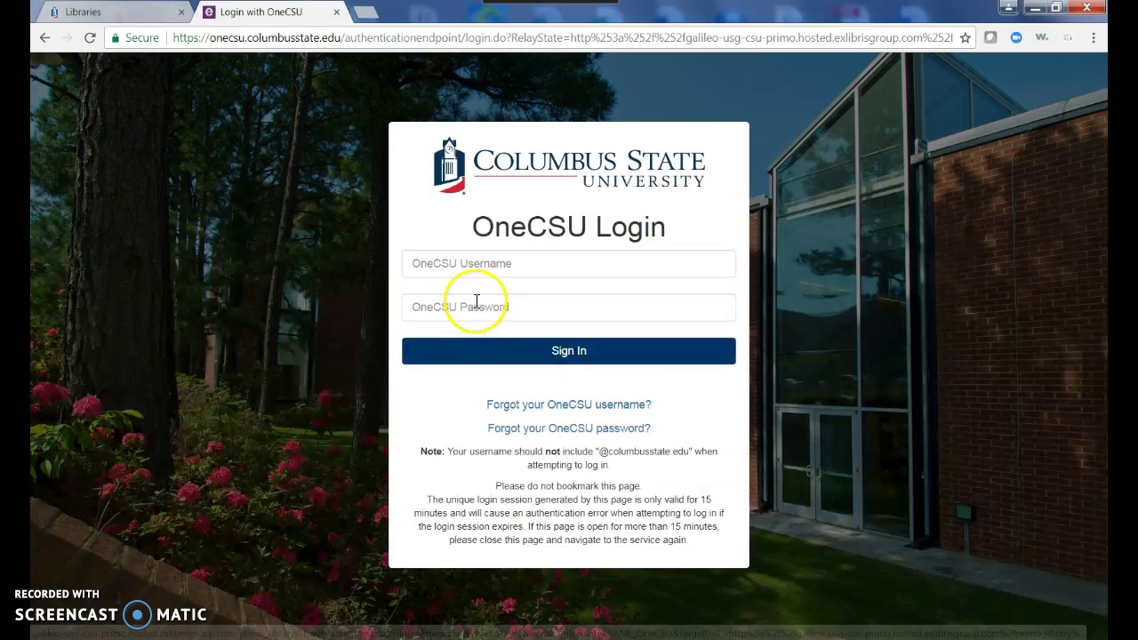
{"action": "left_click", "coordinate": [487, 262]}
{"action": "type", "text": "adam"}
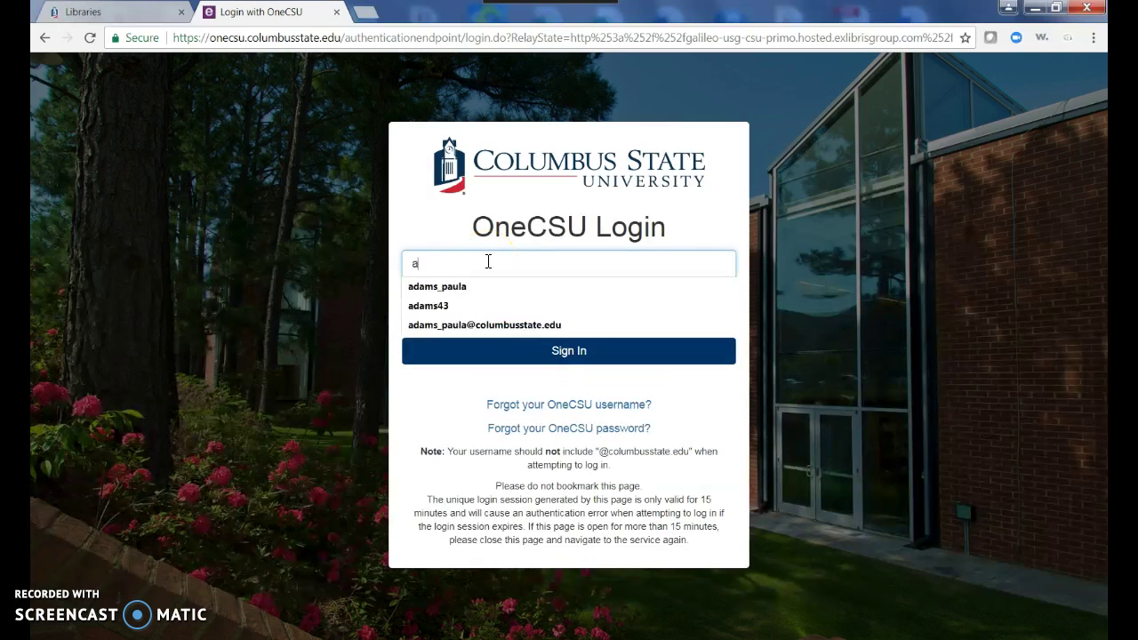
{"action": "left_click", "coordinate": [474, 287]}
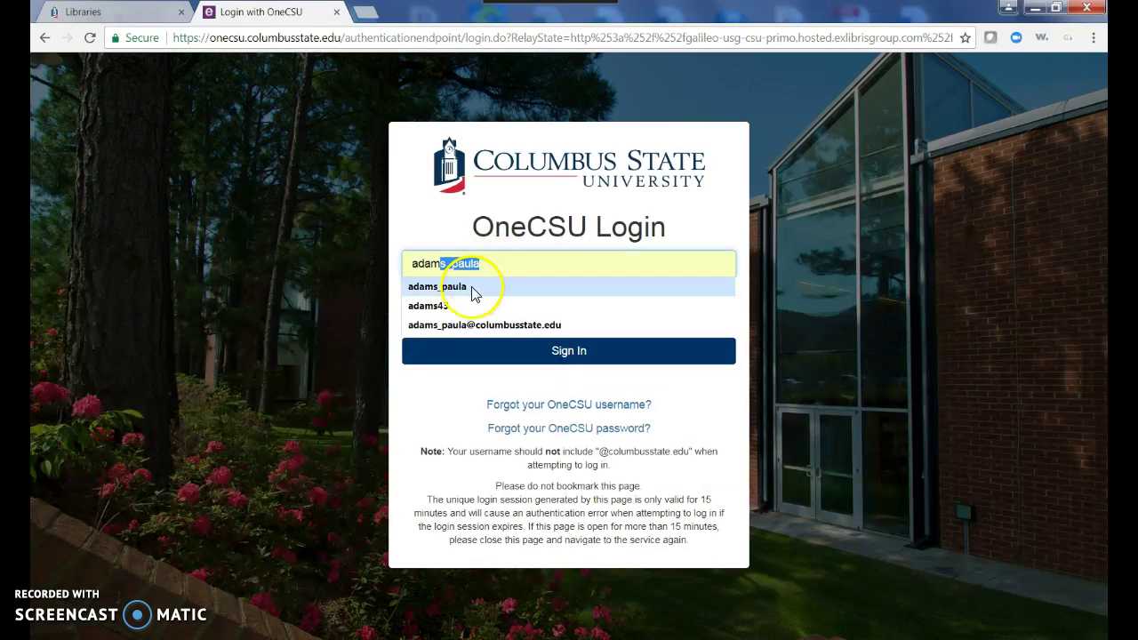
{"action": "left_click", "coordinate": [468, 311]}
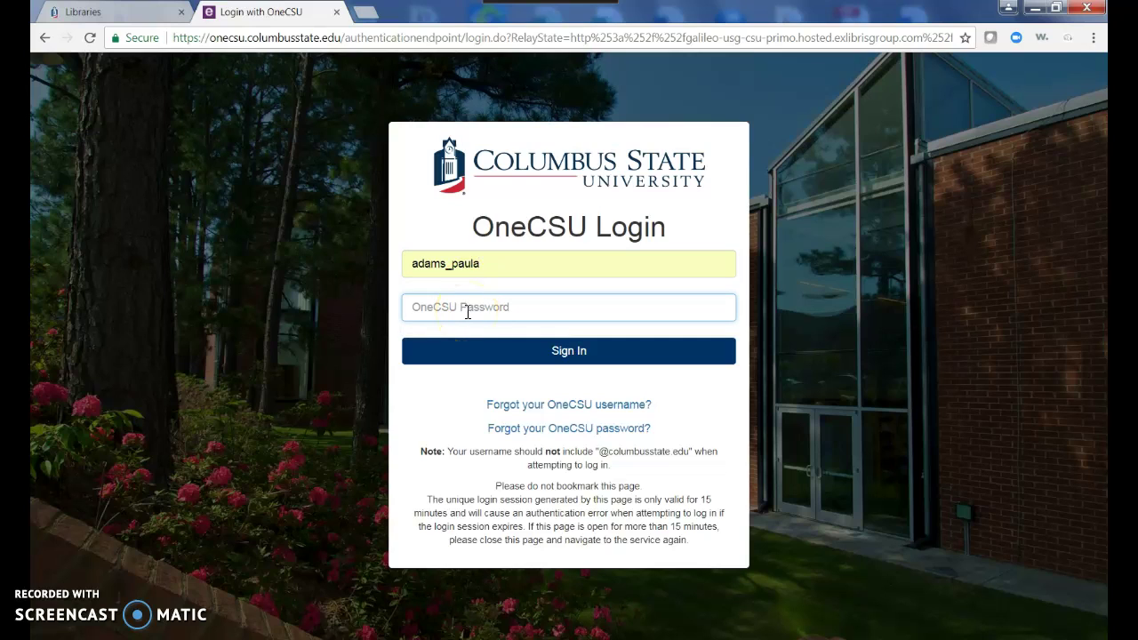
{"action": "type", "text": "*************"}
{"action": "left_click", "coordinate": [493, 346]}
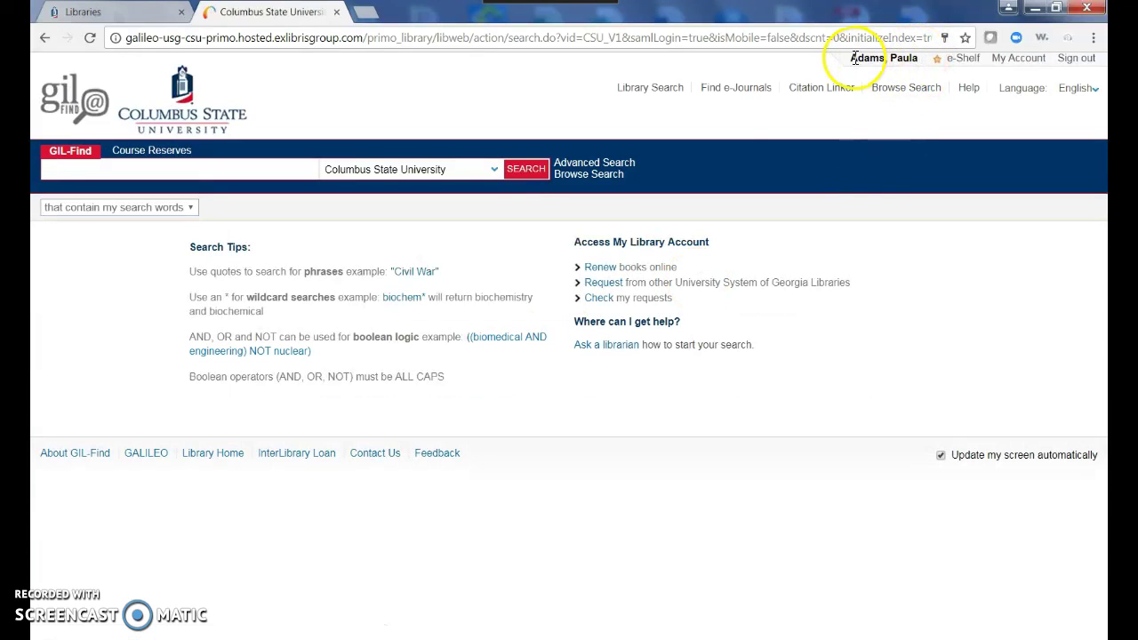
Step: Search the University System of Georgia catalog for "cyber terrorism"
{"action": "left_click", "coordinate": [495, 170]}
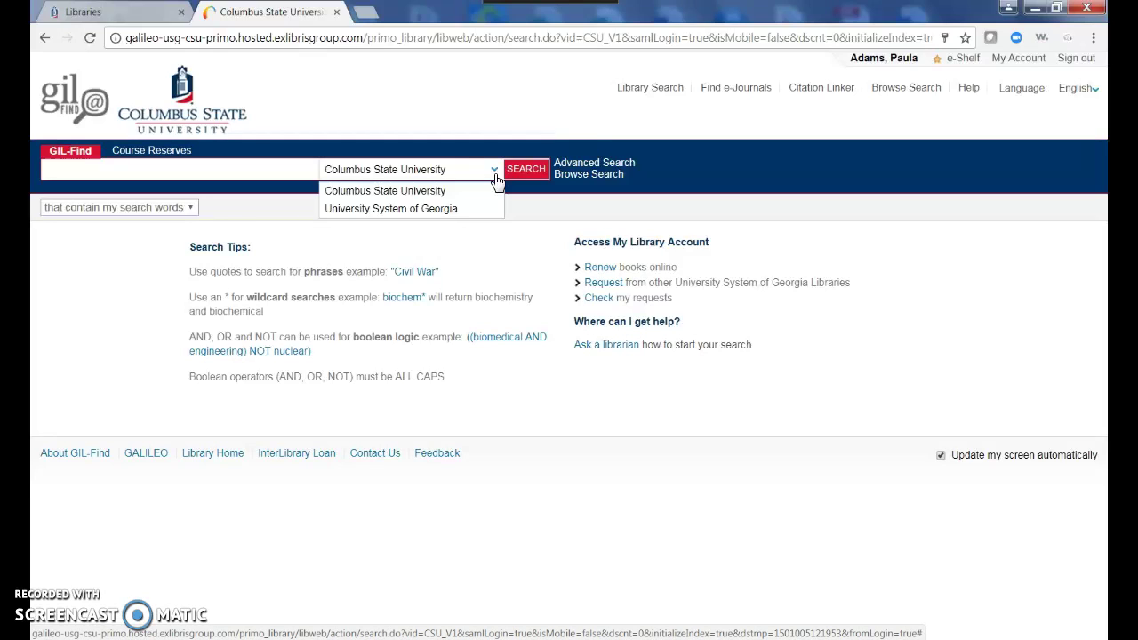
{"action": "left_click", "coordinate": [434, 212]}
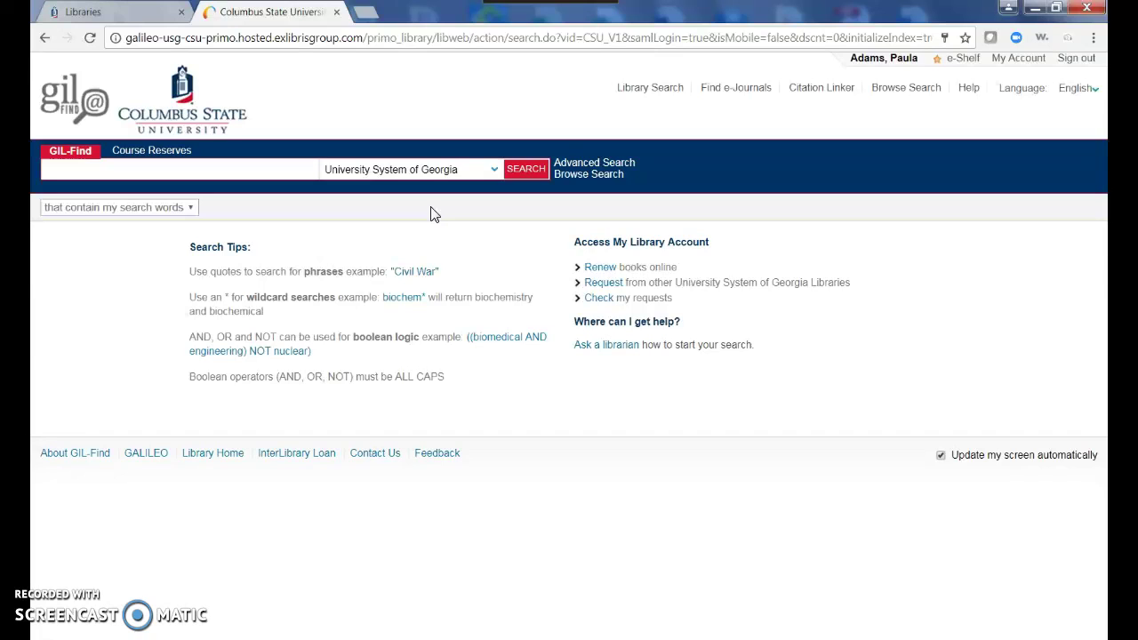
{"action": "left_click", "coordinate": [298, 170]}
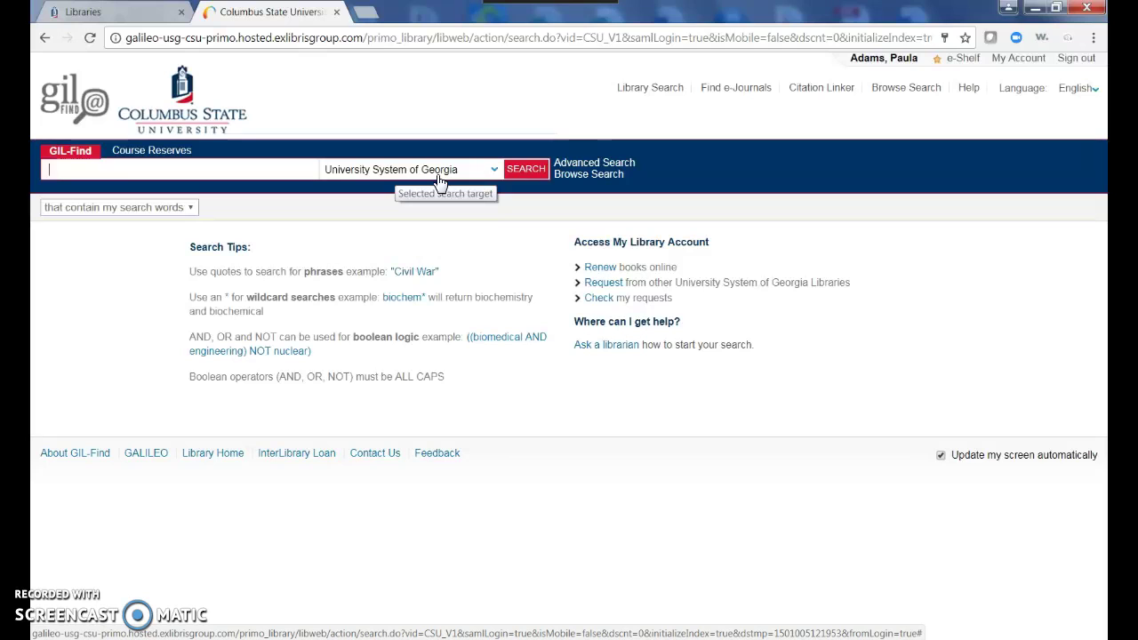
{"action": "left_click", "coordinate": [287, 169]}
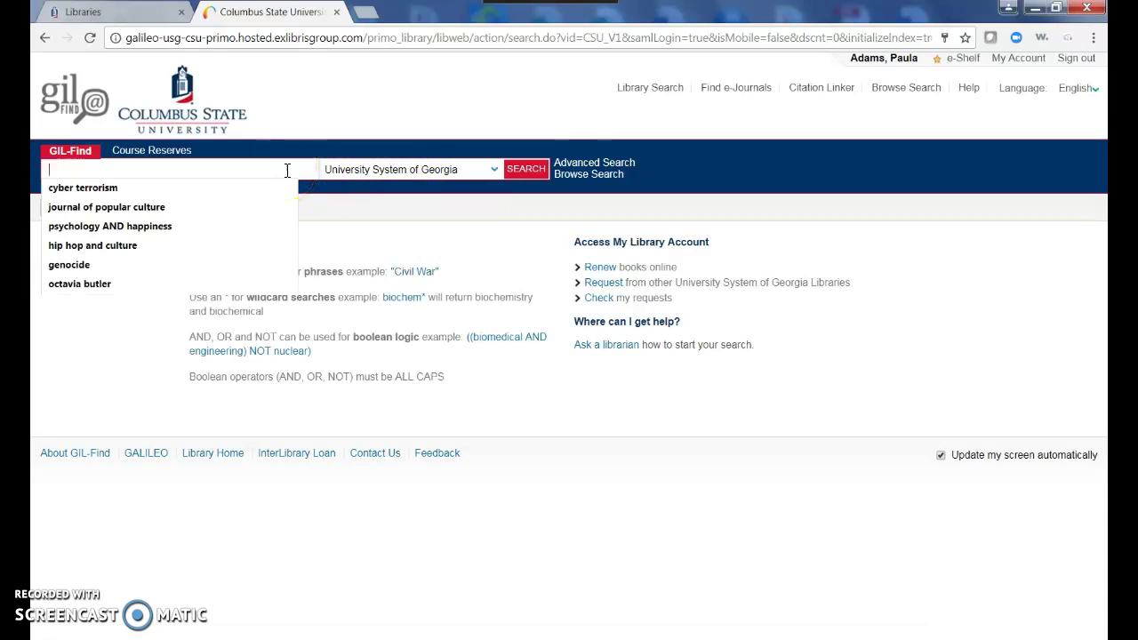
{"action": "type", "text": "cyber terrorism"}
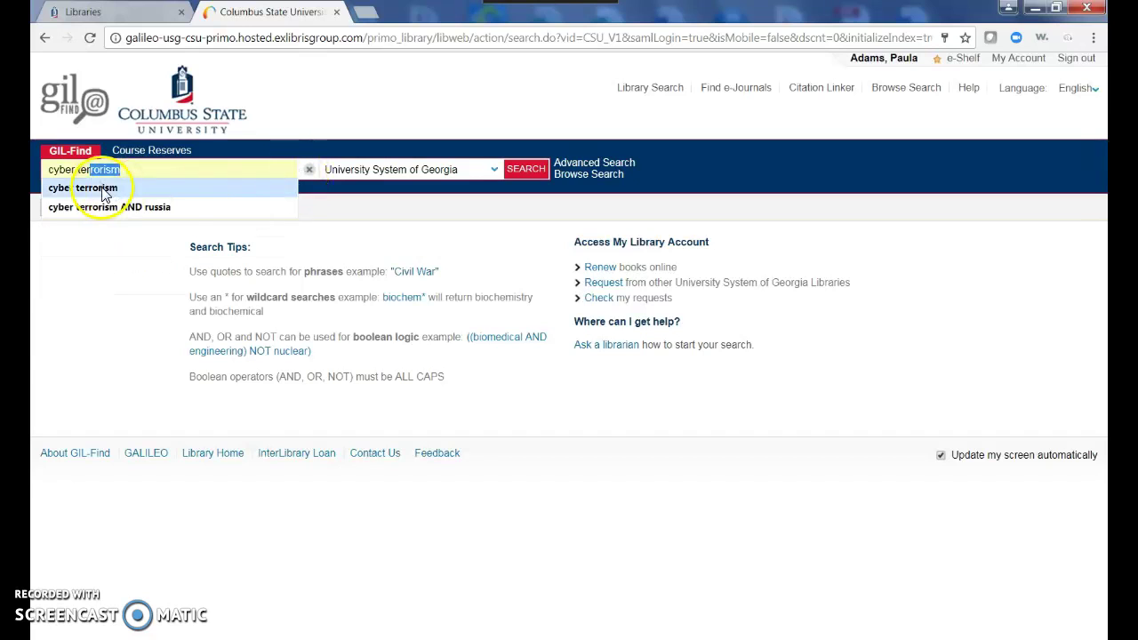
{"action": "left_click", "coordinate": [240, 191]}
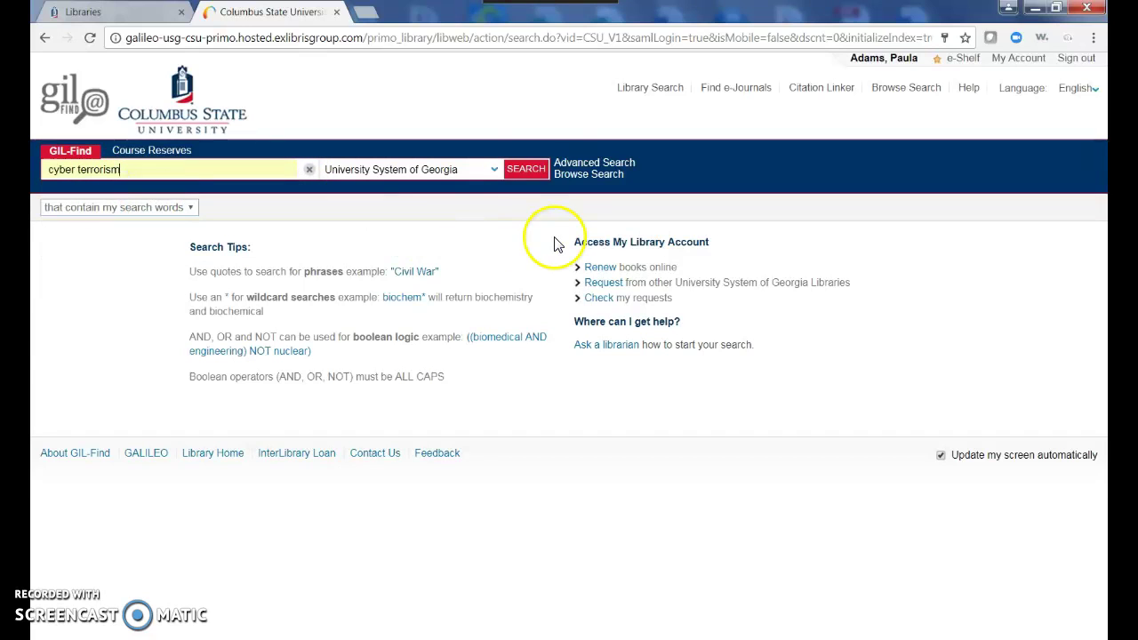
{"action": "left_click", "coordinate": [526, 178]}
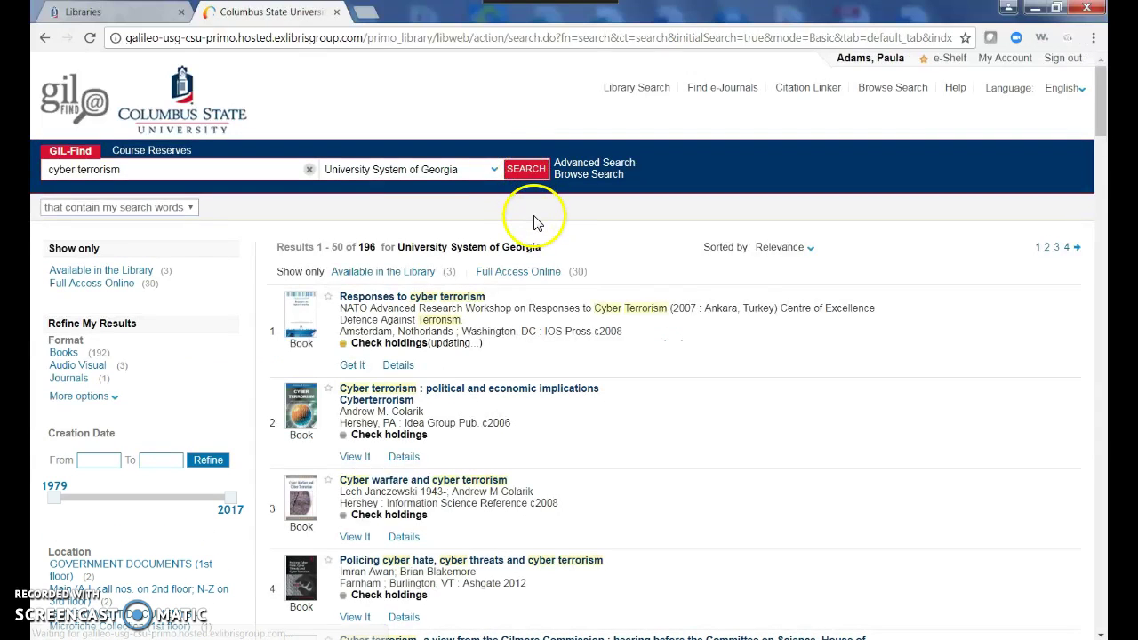
Step: Refine the cyber terrorism search results to the Books format
{"action": "double_click", "coordinate": [367, 246]}
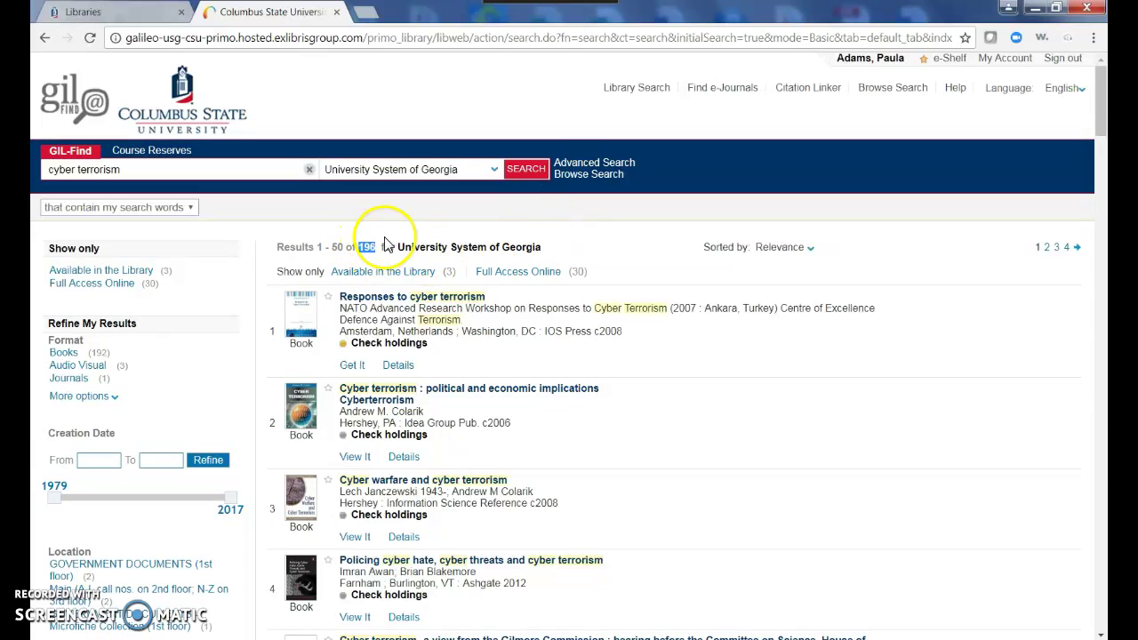
{"action": "left_click", "coordinate": [388, 235]}
{"action": "scroll", "coordinate": [589, 394], "scroll_direction": "down", "scroll_amount": 1}
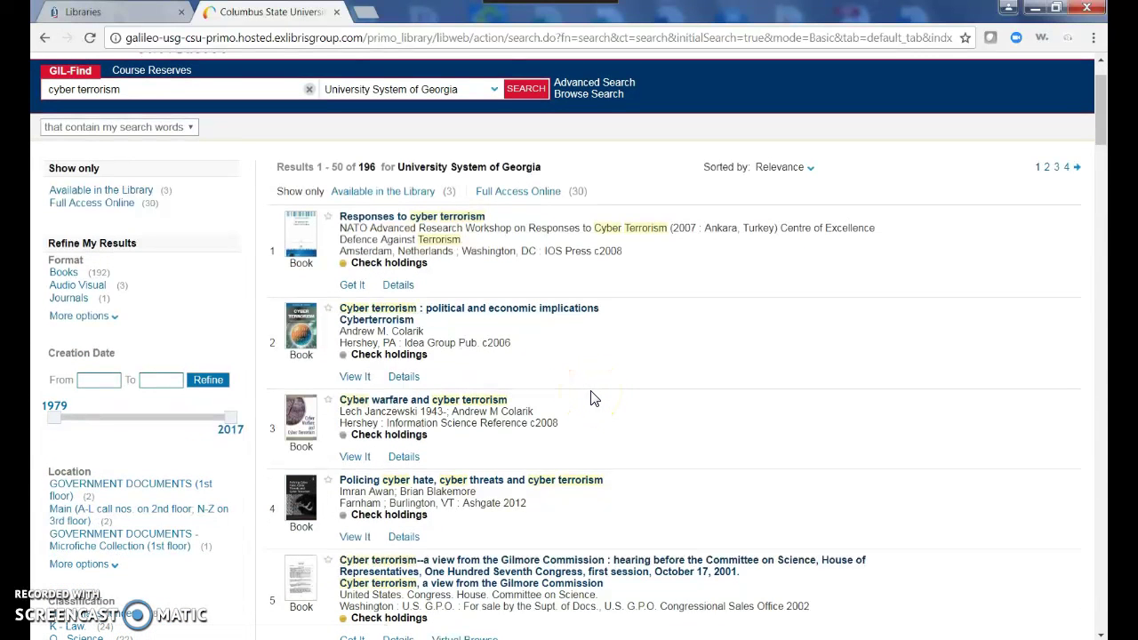
{"action": "scroll", "coordinate": [594, 398], "scroll_direction": "down", "scroll_amount": 1}
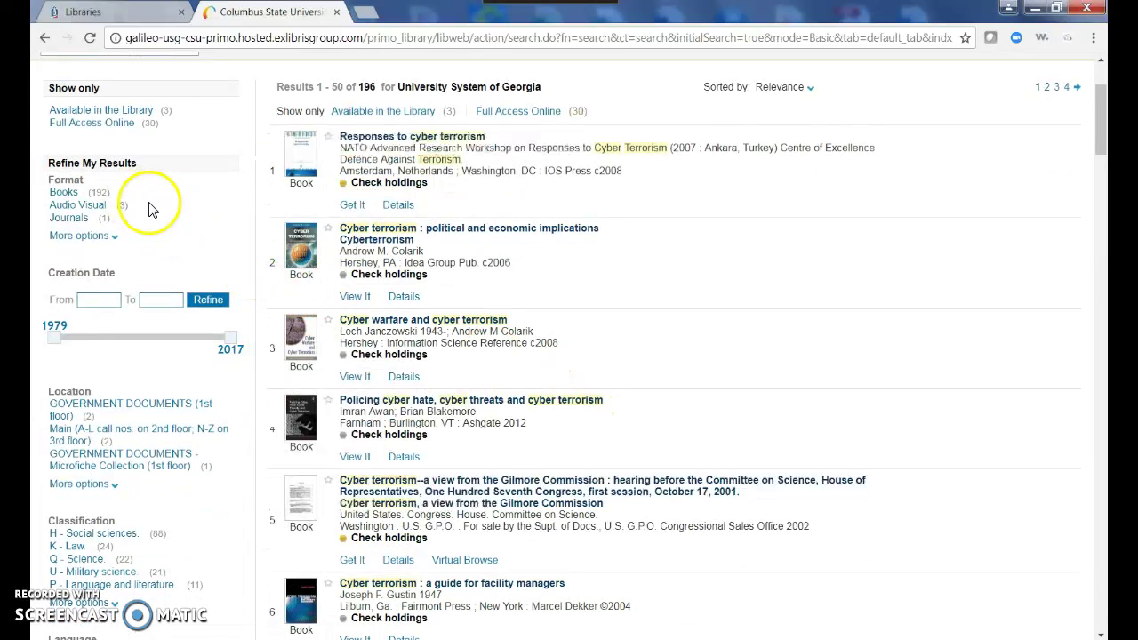
{"action": "left_click", "coordinate": [69, 194]}
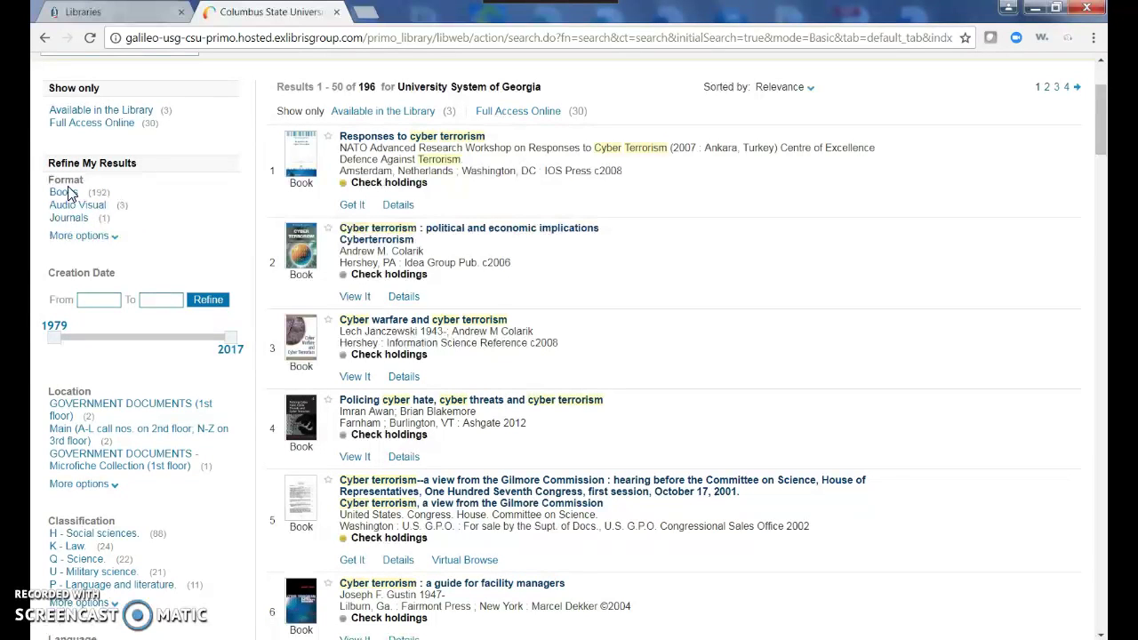
{"action": "left_click", "coordinate": [70, 195]}
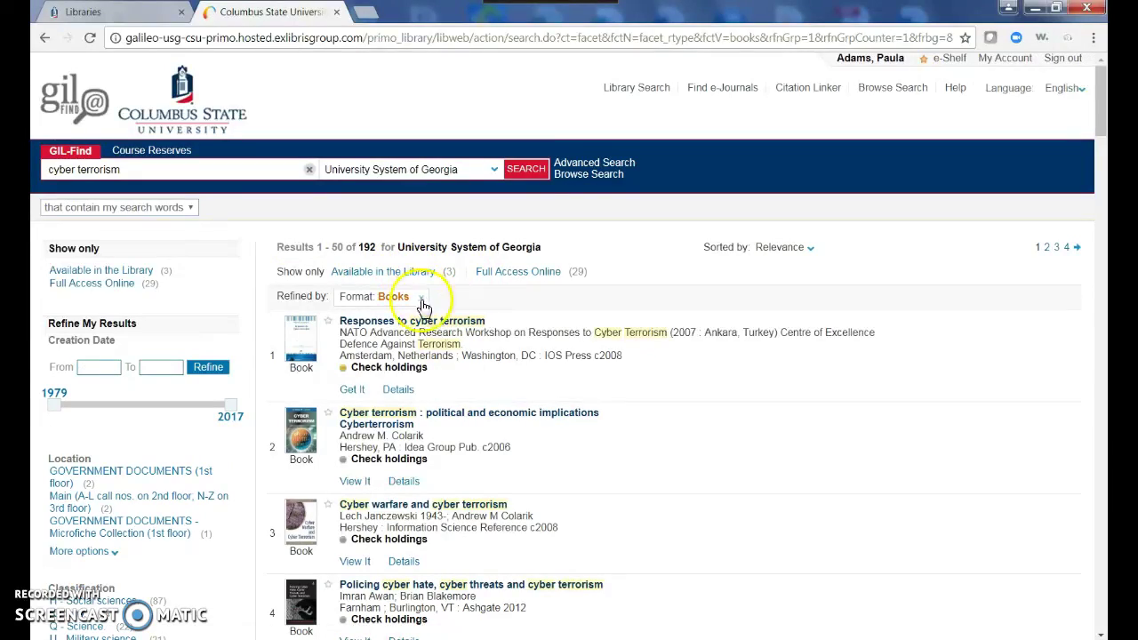
Step: Open the record for "Policing cyber hate, cyber threats and cyber terrorism" and show its View It access information
{"action": "scroll", "coordinate": [382, 427], "scroll_direction": "down", "scroll_amount": 2}
{"action": "scroll", "coordinate": [203, 437], "scroll_direction": "down", "scroll_amount": 2}
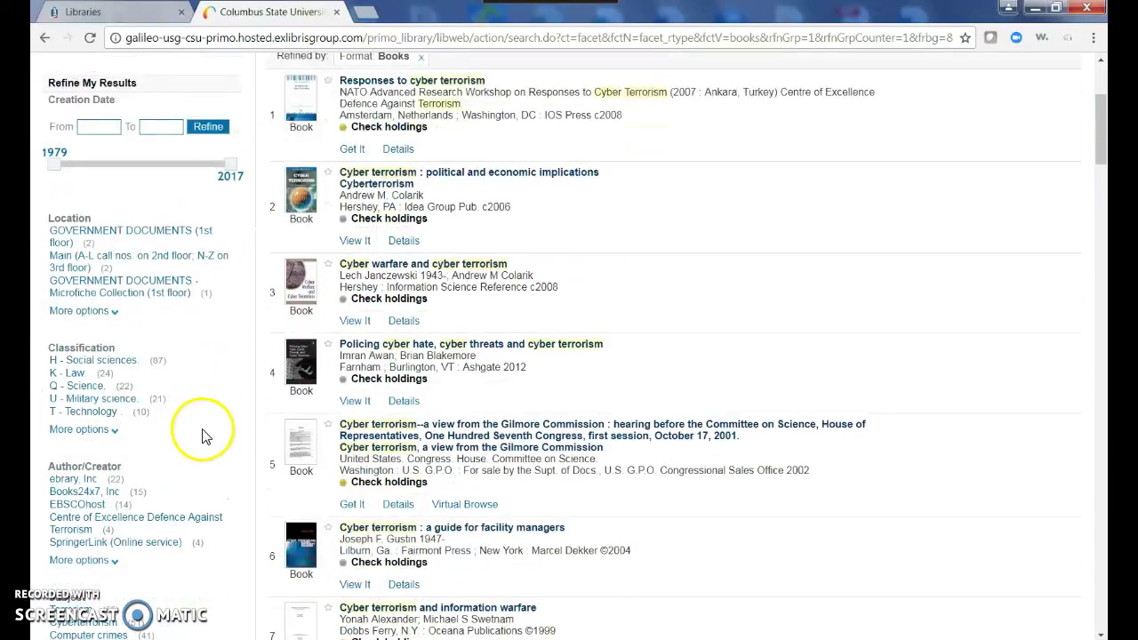
{"action": "scroll", "coordinate": [207, 438], "scroll_direction": "up", "scroll_amount": 2}
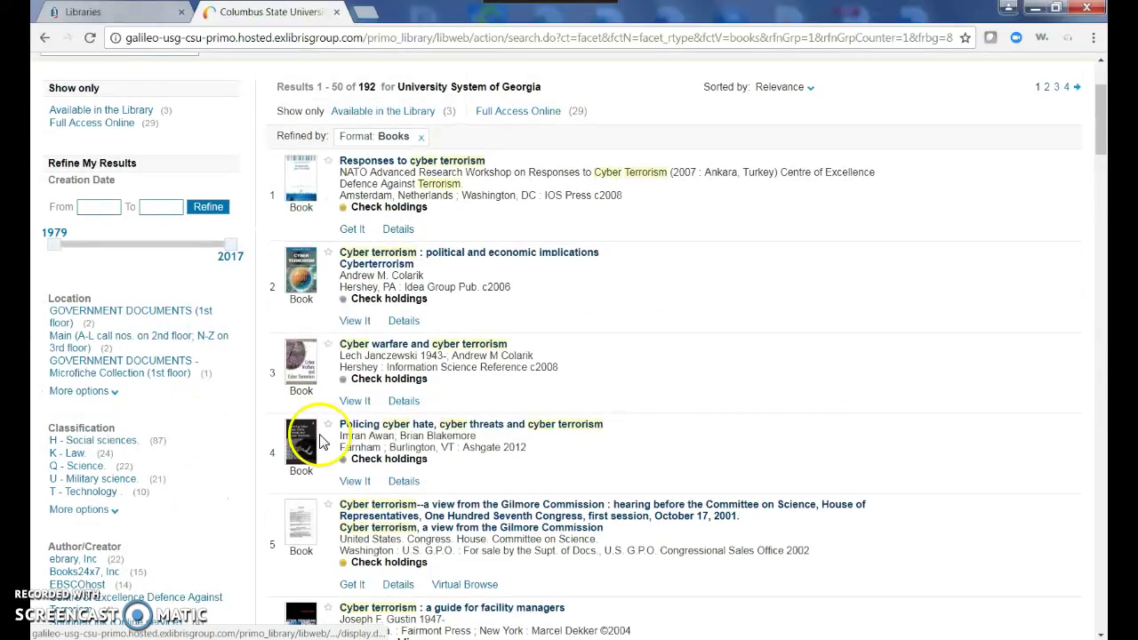
{"action": "left_click", "coordinate": [414, 426]}
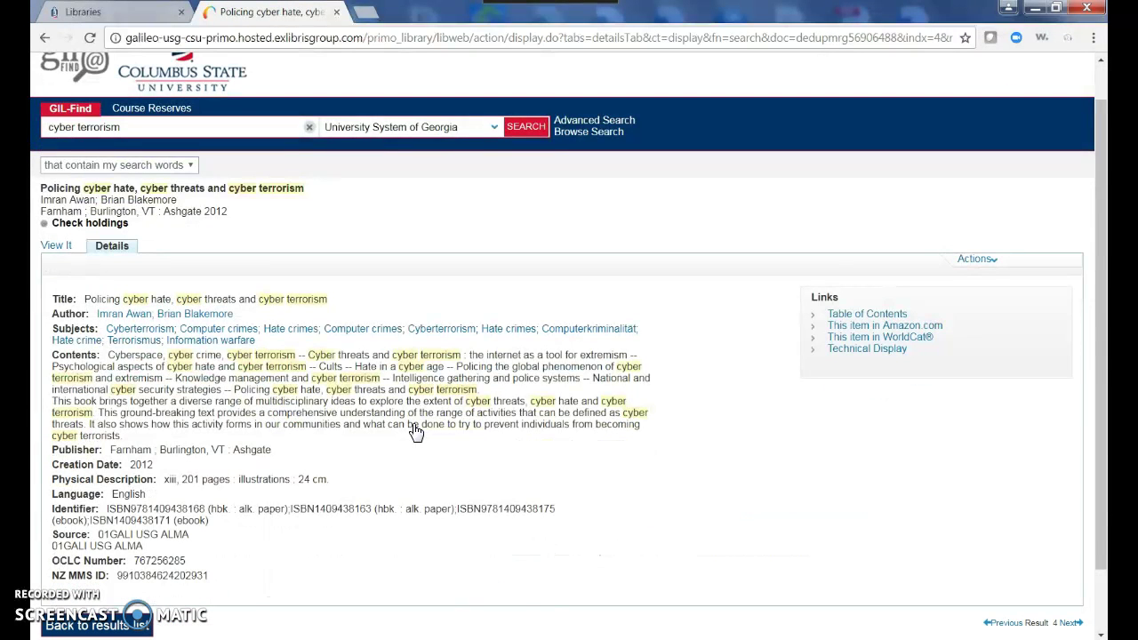
{"action": "scroll", "coordinate": [416, 431], "scroll_direction": "up", "scroll_amount": 1}
{"action": "left_click", "coordinate": [55, 289]}
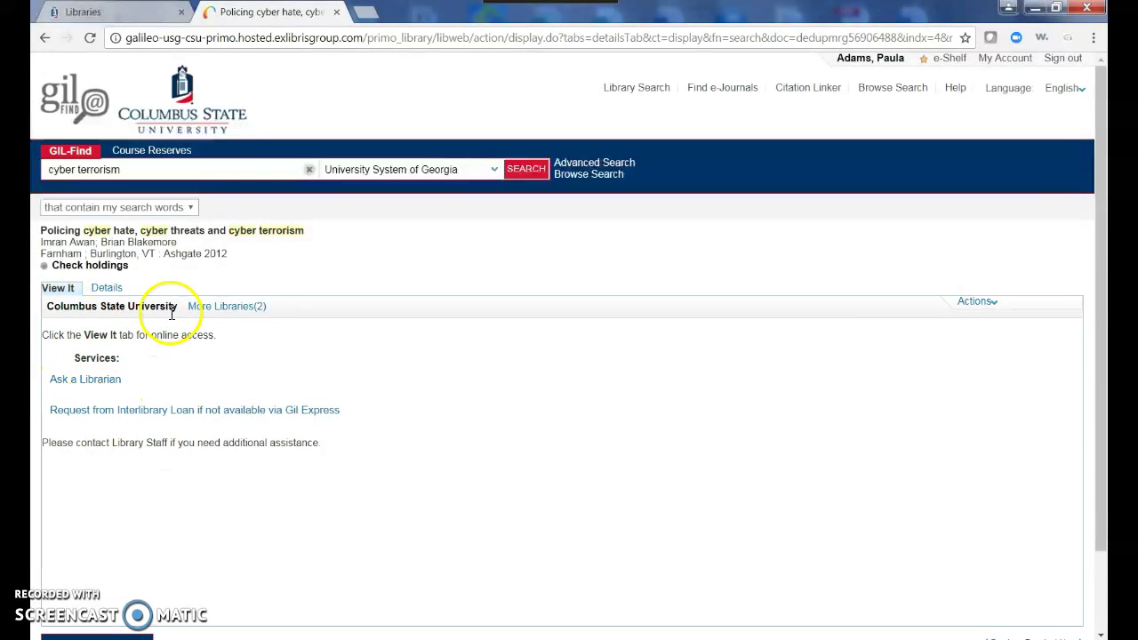
Step: Look up the other libraries holding this book and choose University of North Georgia as the lending institution
{"action": "left_click_drag", "start_coordinate": [178, 308], "coordinate": [39, 316]}
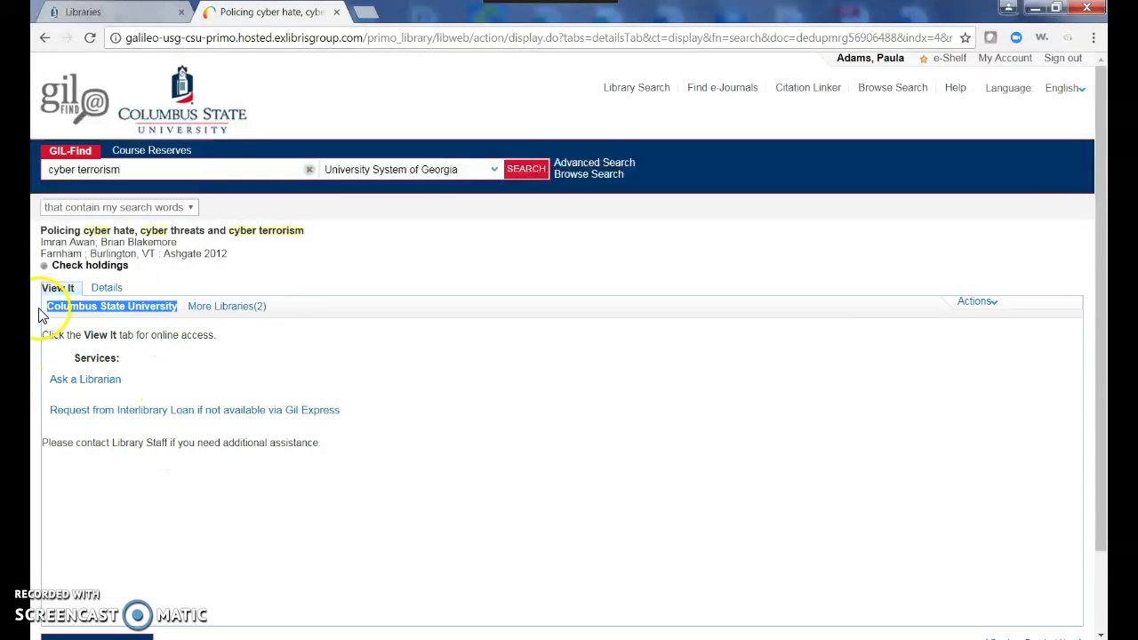
{"action": "left_click", "coordinate": [140, 372]}
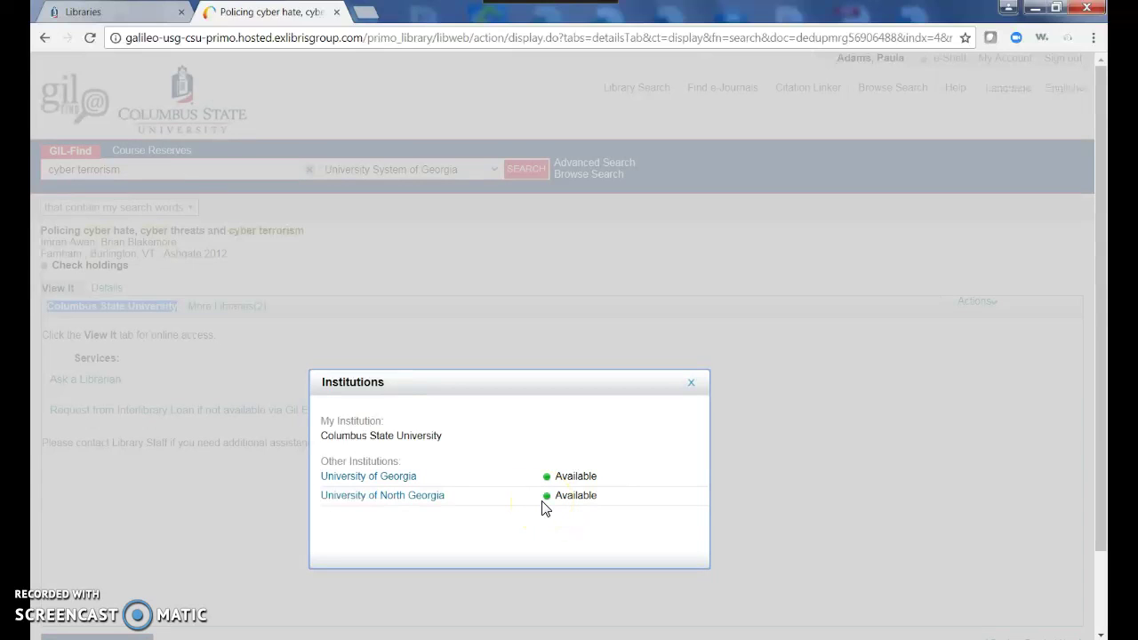
{"action": "left_click", "coordinate": [434, 500]}
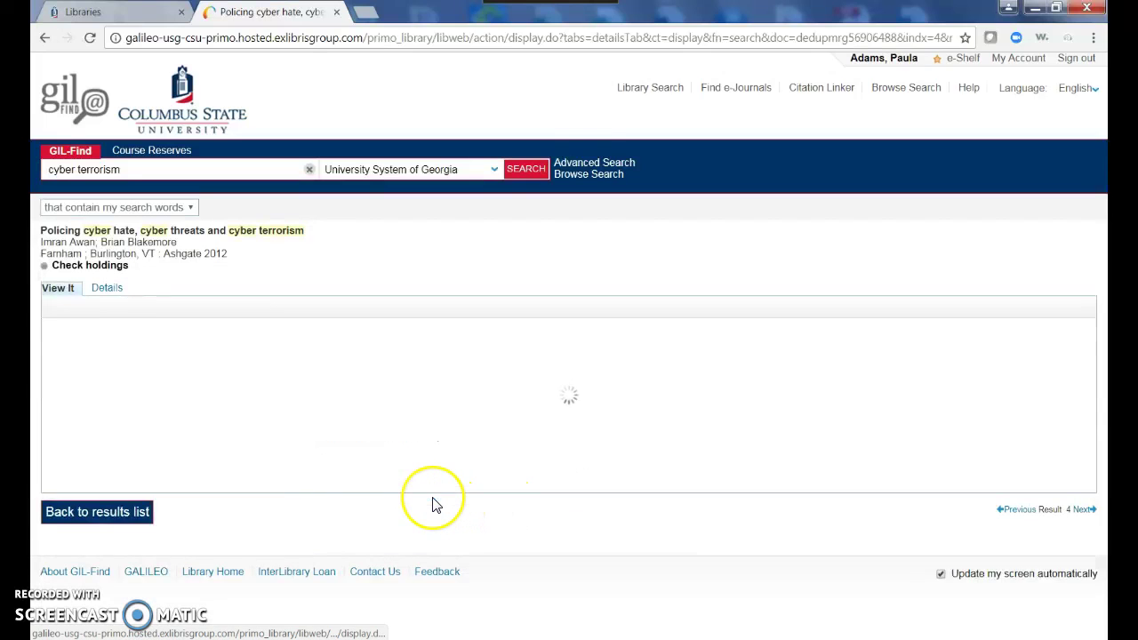
{"action": "left_click", "coordinate": [432, 491]}
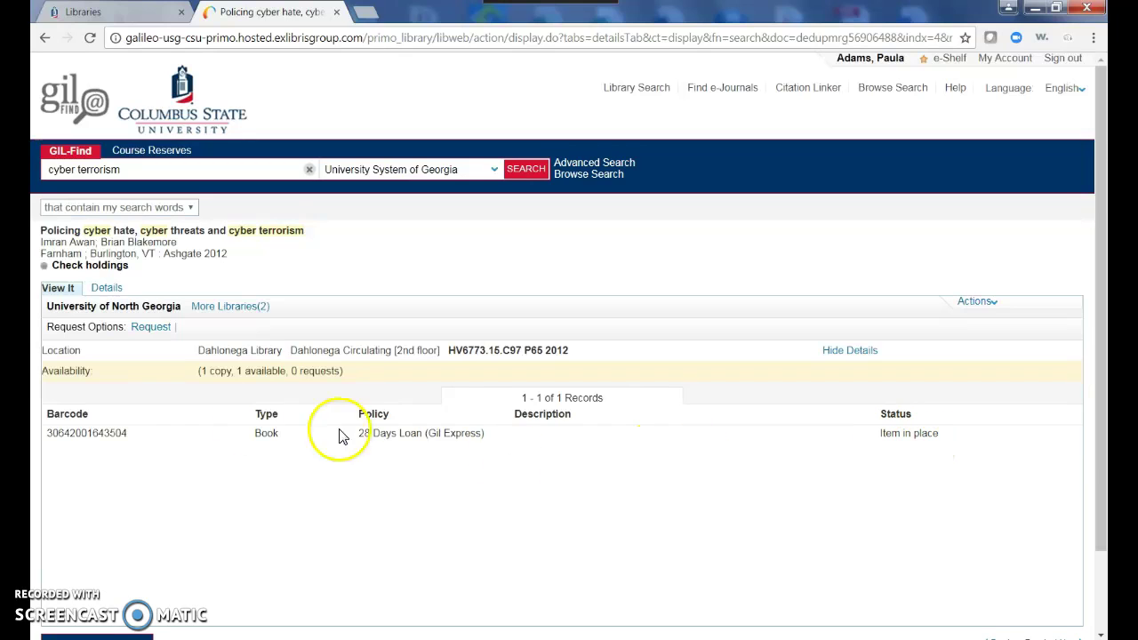
Step: Start a request for the book with material type Book and terms of use 28 Days Loan (Gil Express)
{"action": "left_click", "coordinate": [151, 328]}
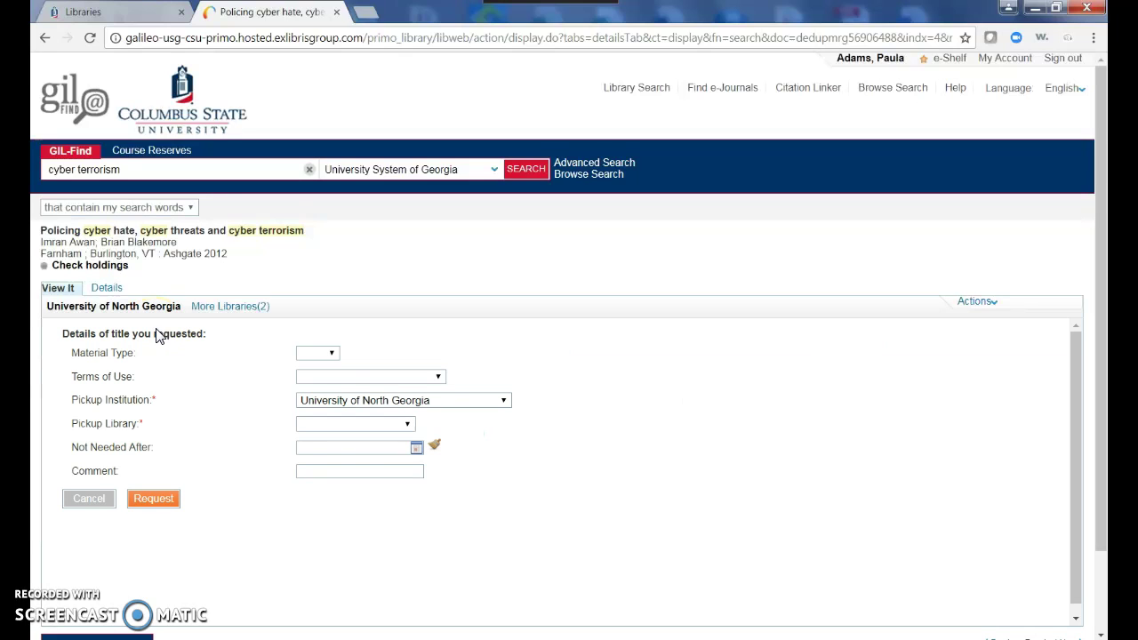
{"action": "left_click", "coordinate": [326, 354]}
{"action": "left_click", "coordinate": [320, 380]}
{"action": "left_click", "coordinate": [435, 378]}
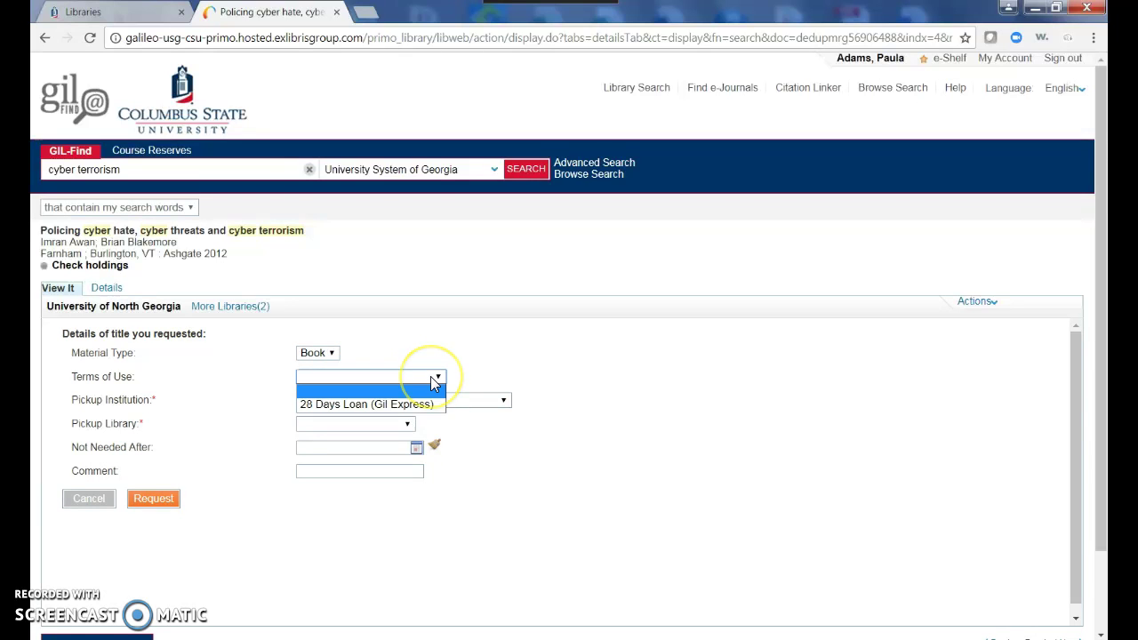
{"action": "left_click", "coordinate": [427, 403]}
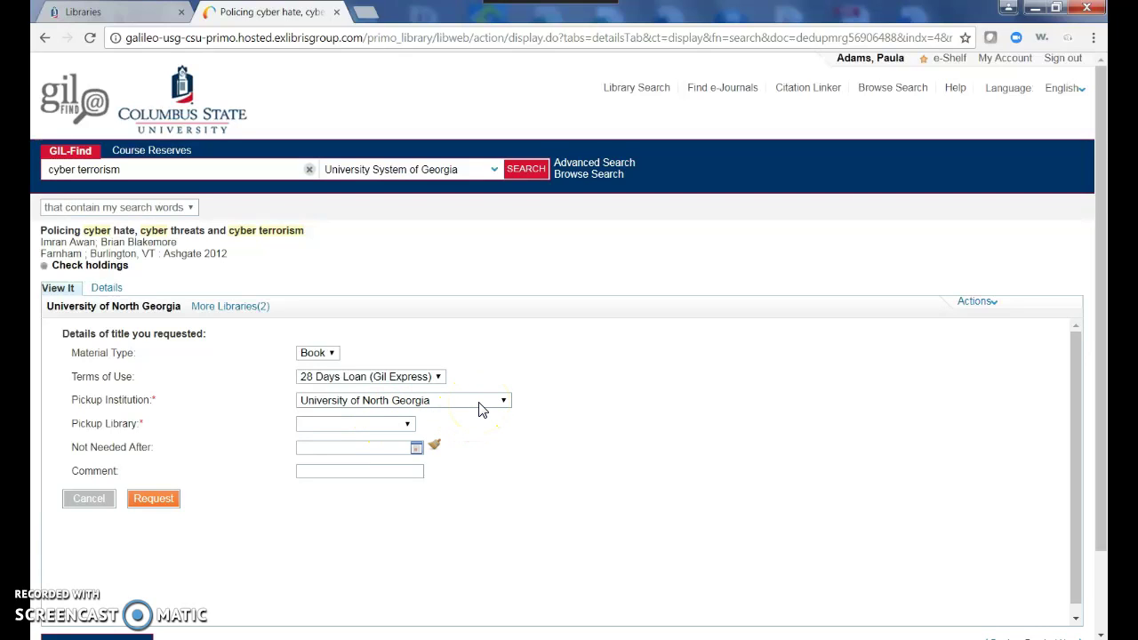
Step: Set the request's pickup institution to Columbus State University
{"action": "left_click", "coordinate": [407, 424]}
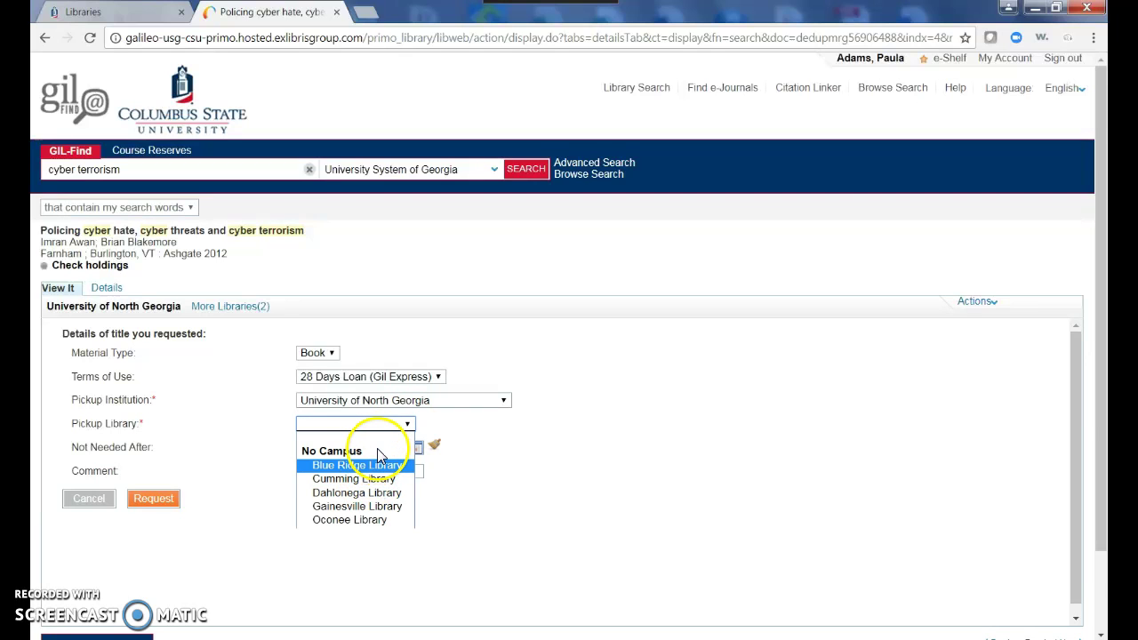
{"action": "left_click", "coordinate": [406, 425]}
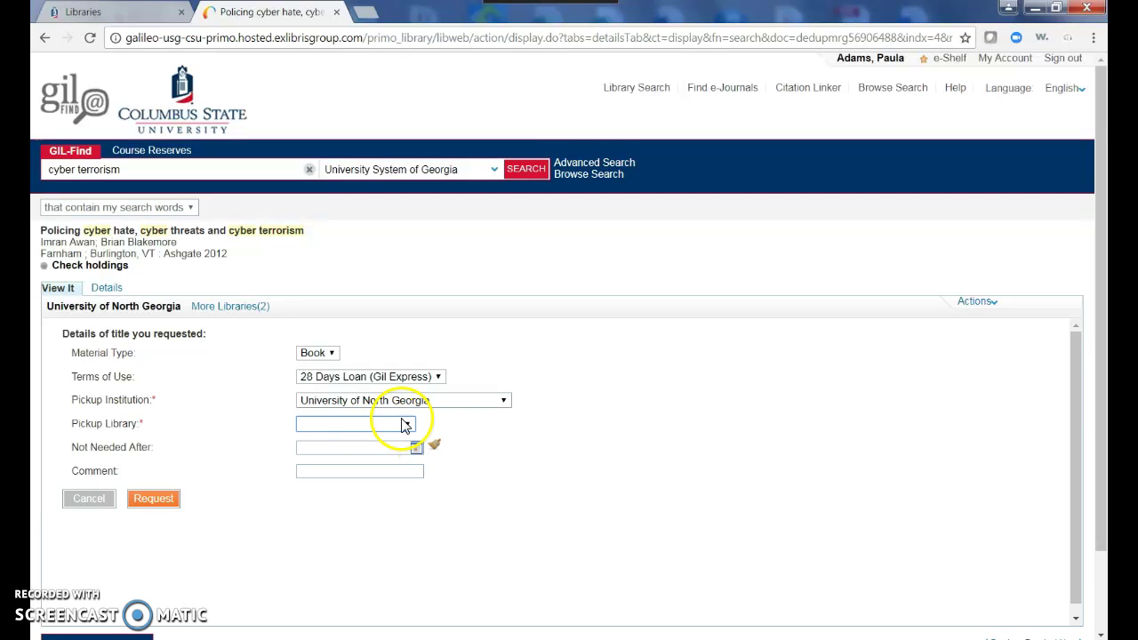
{"action": "left_click", "coordinate": [487, 408]}
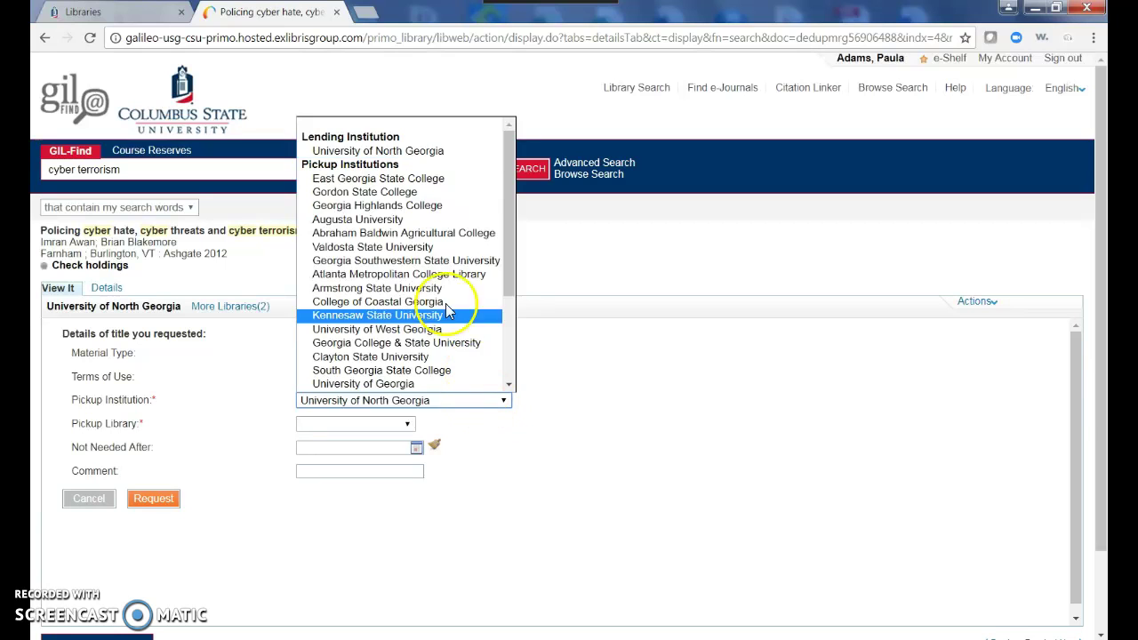
{"action": "scroll", "coordinate": [382, 253], "scroll_direction": "down", "scroll_amount": 3}
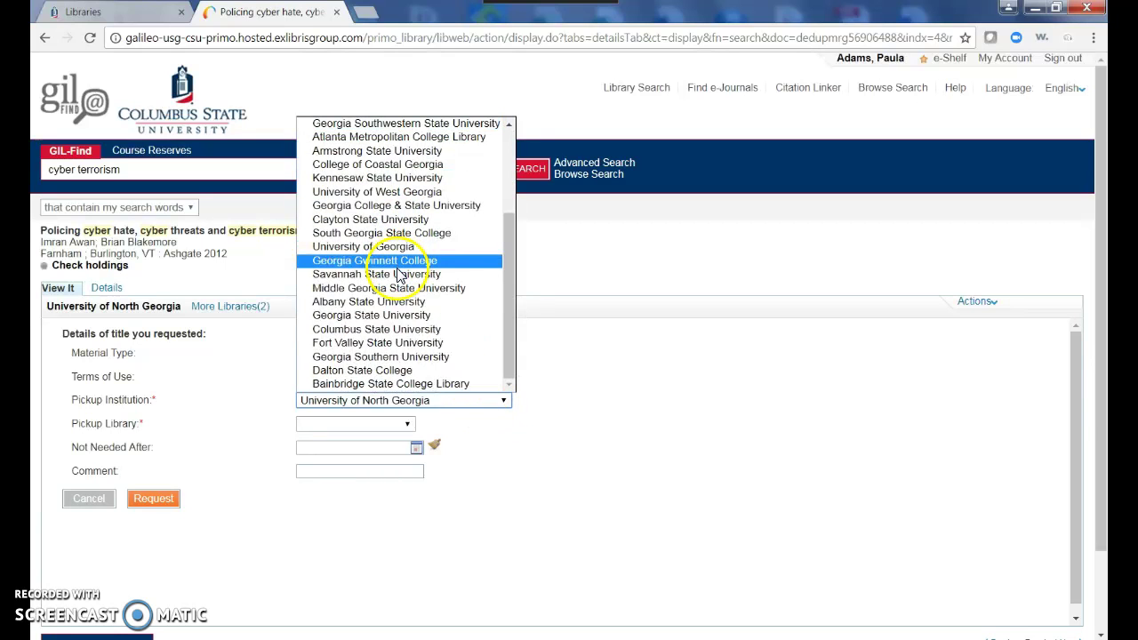
{"action": "left_click", "coordinate": [391, 329]}
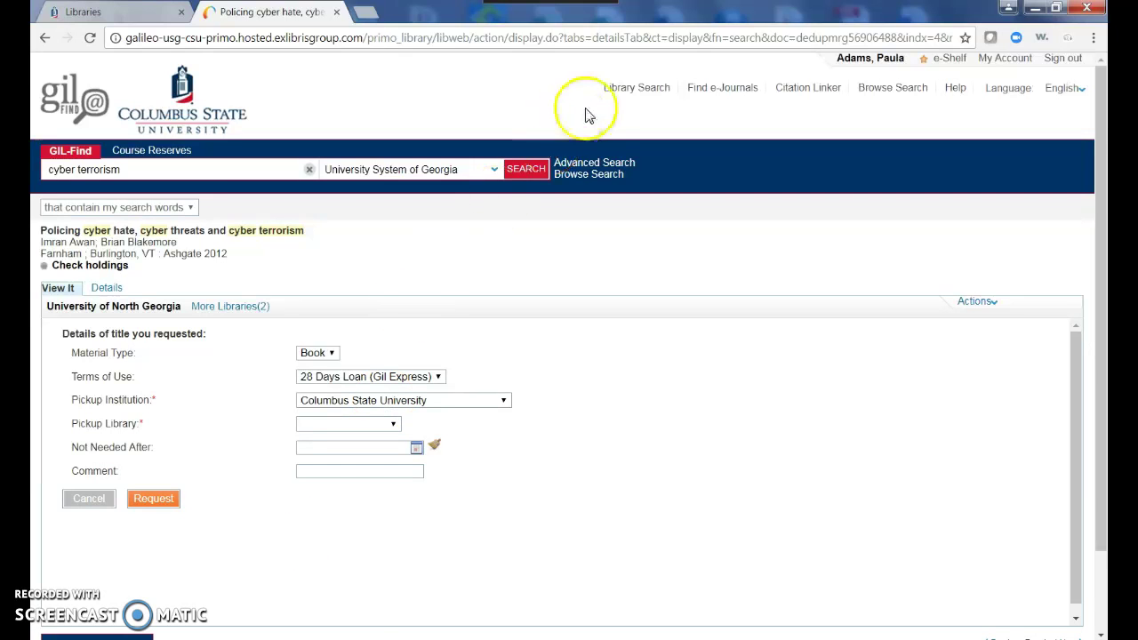
Step: Leave the request form unsubmitted and return to the blank library search page
{"action": "left_click", "coordinate": [613, 94]}
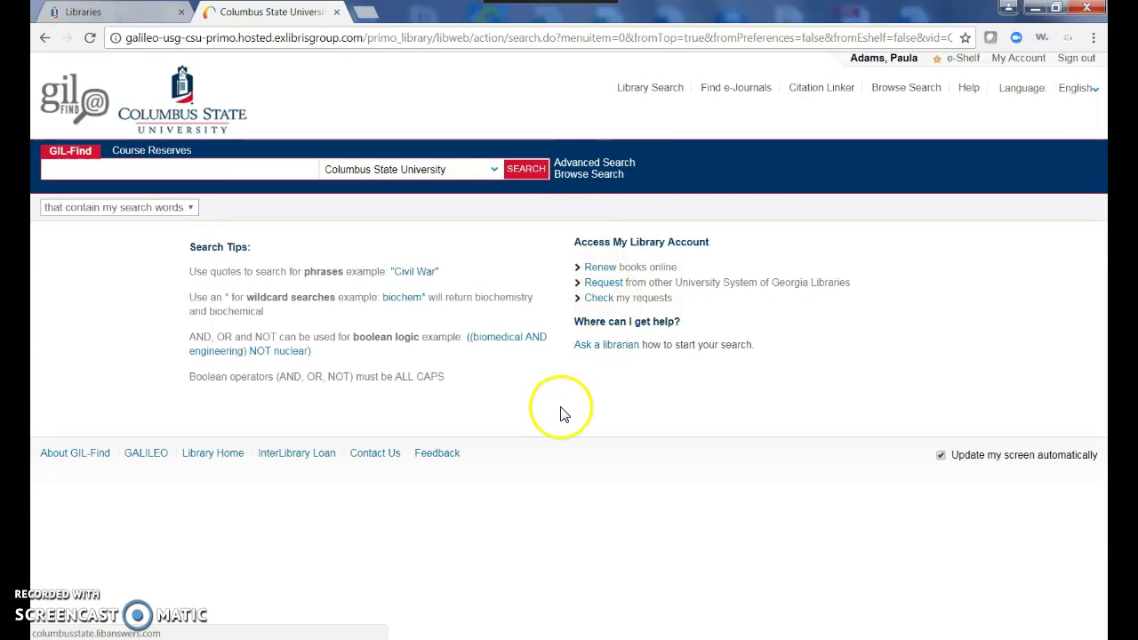